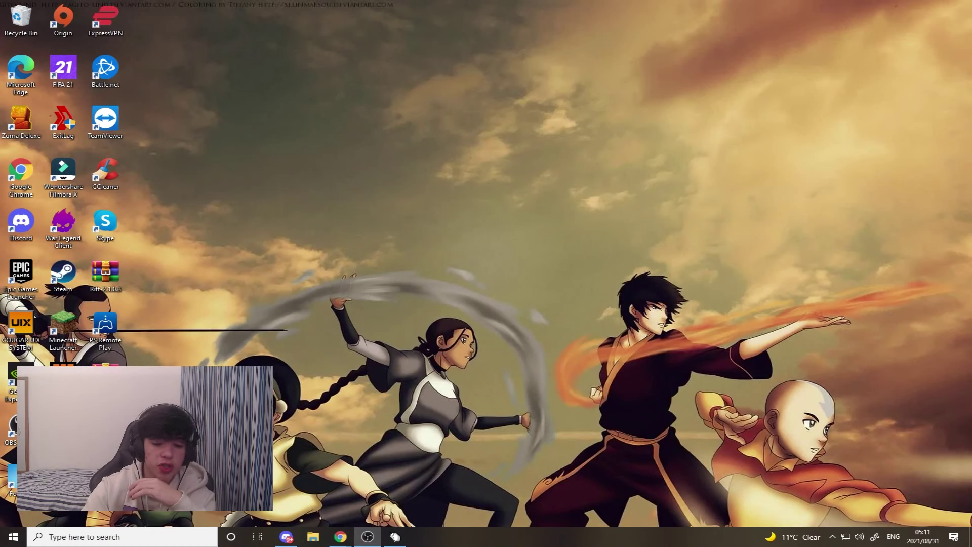
Open a new maximized Chrome window, search 'winrar' and open the official win-rar.com download site.
right_click(340, 537)
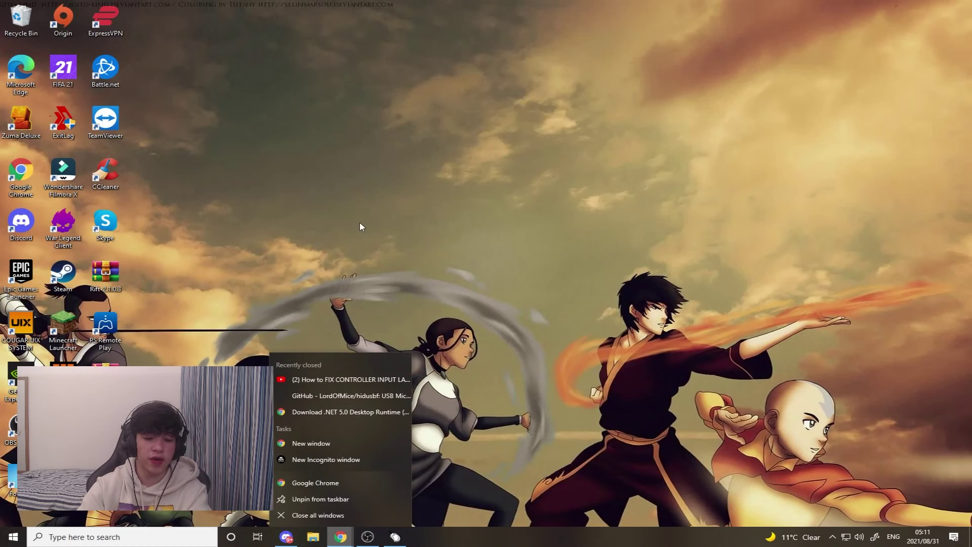
click(315, 482)
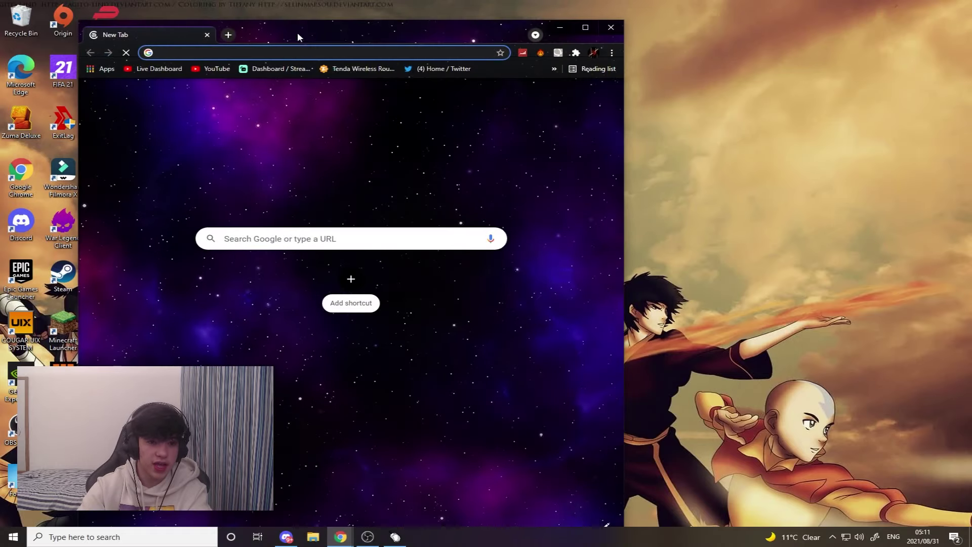
double_click(297, 32)
text(win)
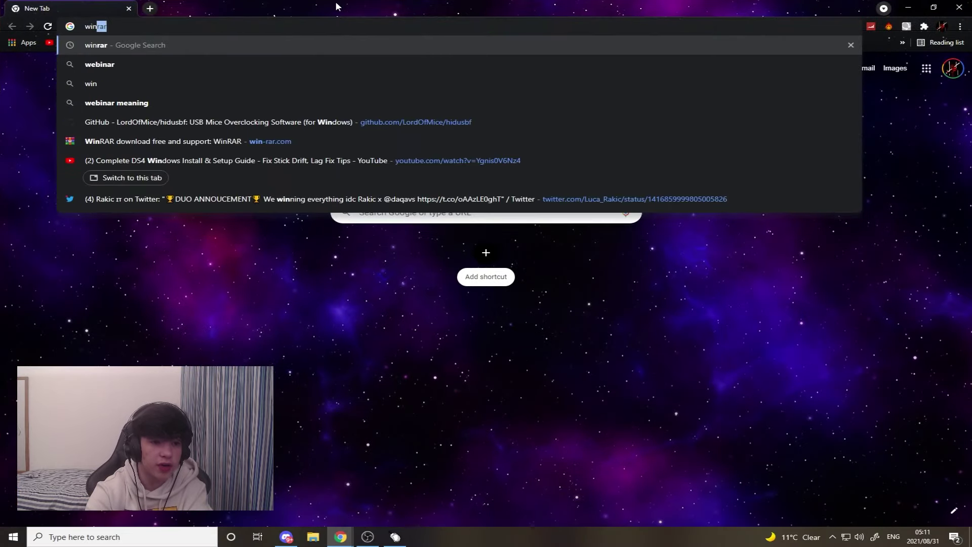
key(Return)
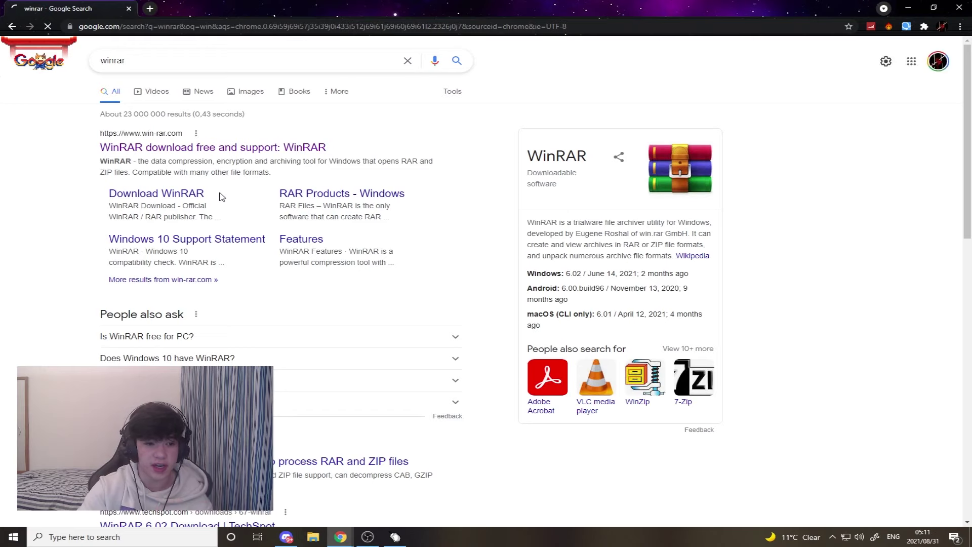
click(213, 149)
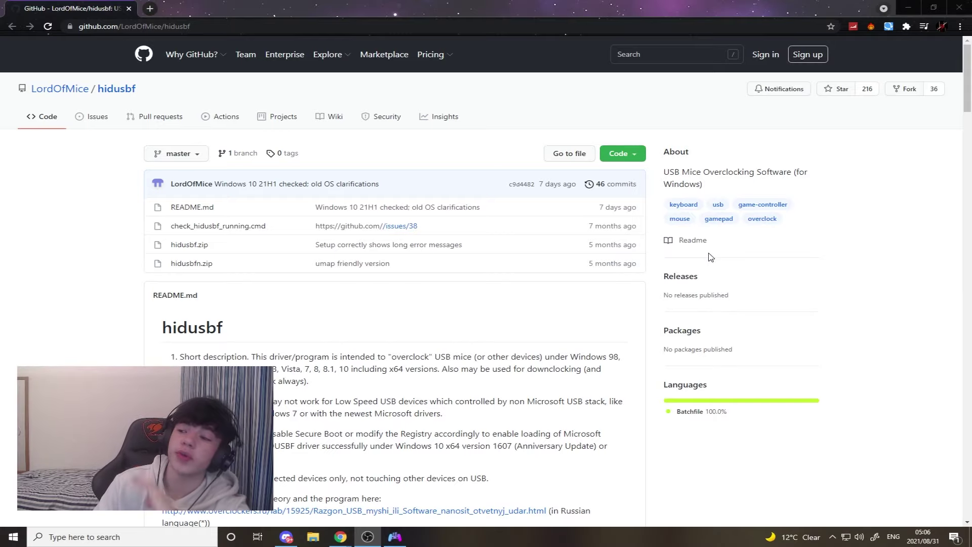
Show the hidusbf repository's Code download options and check Downloads for the hidusbf-master zip.
click(620, 153)
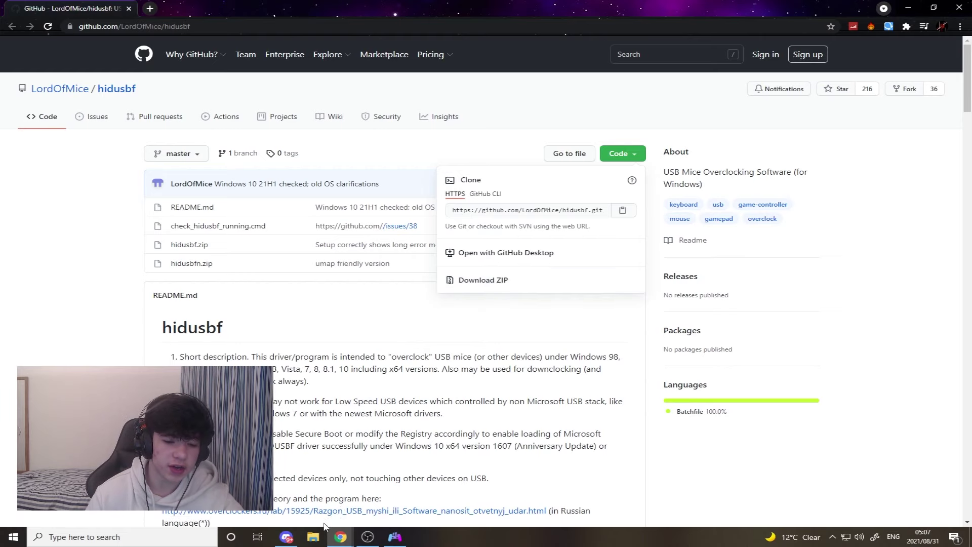
click(313, 537)
click(42, 186)
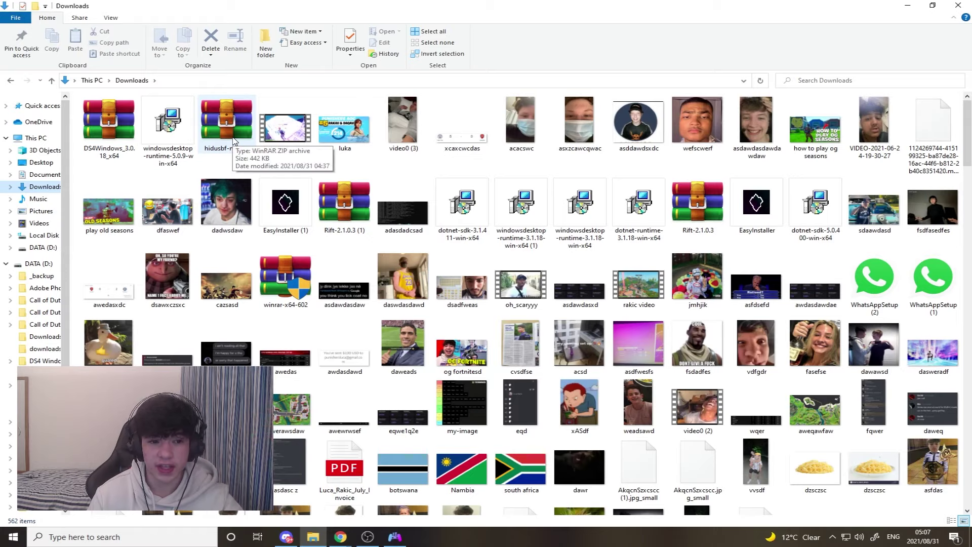
key(alt+Tab)
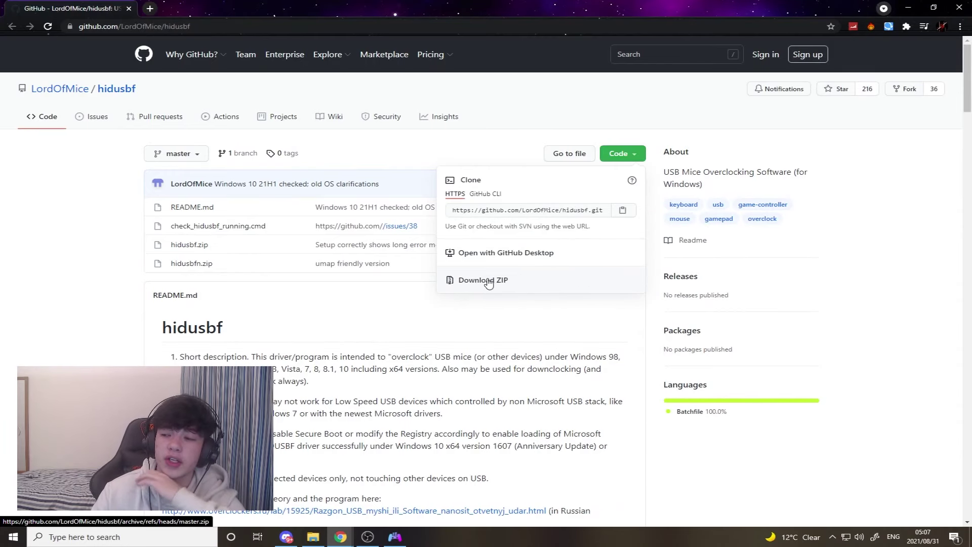
Extract the hidusbf-master archive in the 0 Input Delay Folder on the DATA (D:) drive.
click(314, 539)
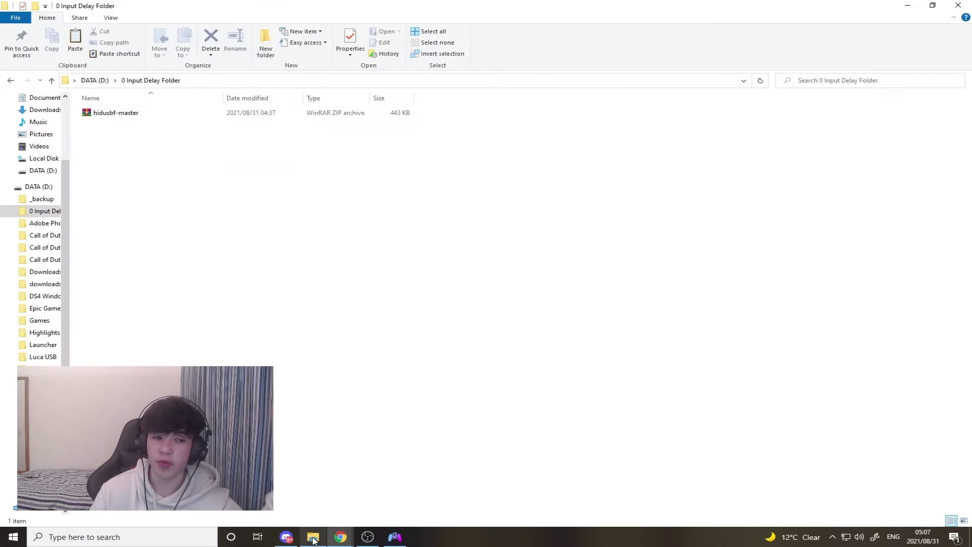
click(9, 81)
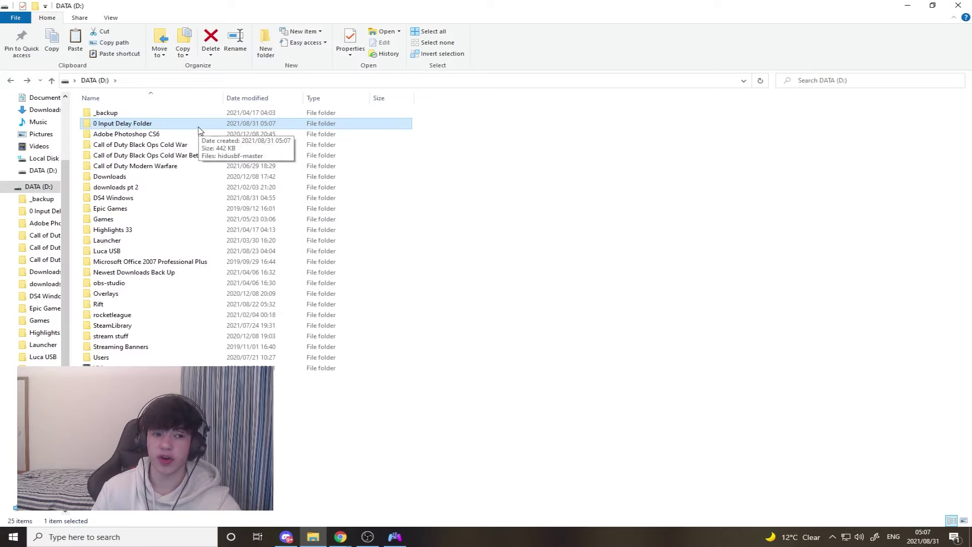
scroll(45, 133, up, 3)
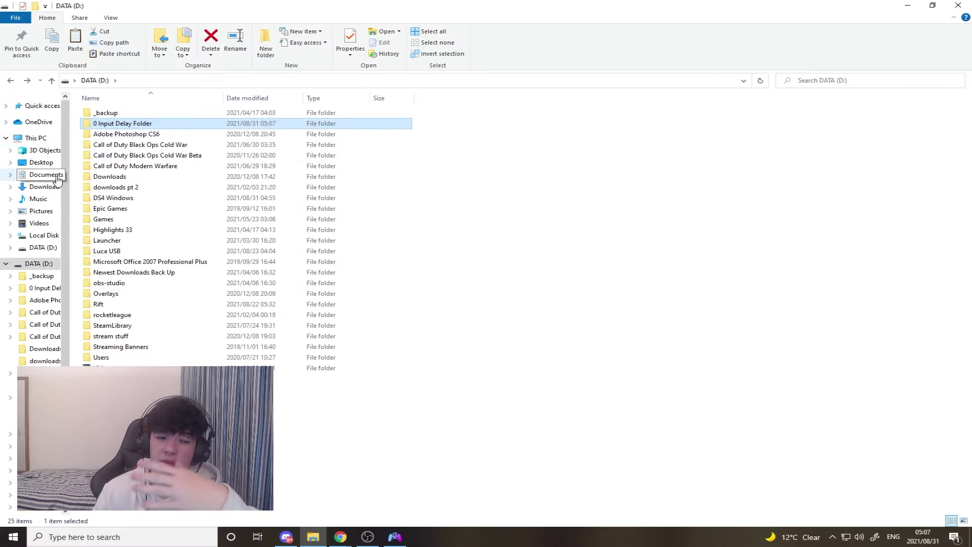
double_click(164, 124)
click(108, 116)
right_click(108, 115)
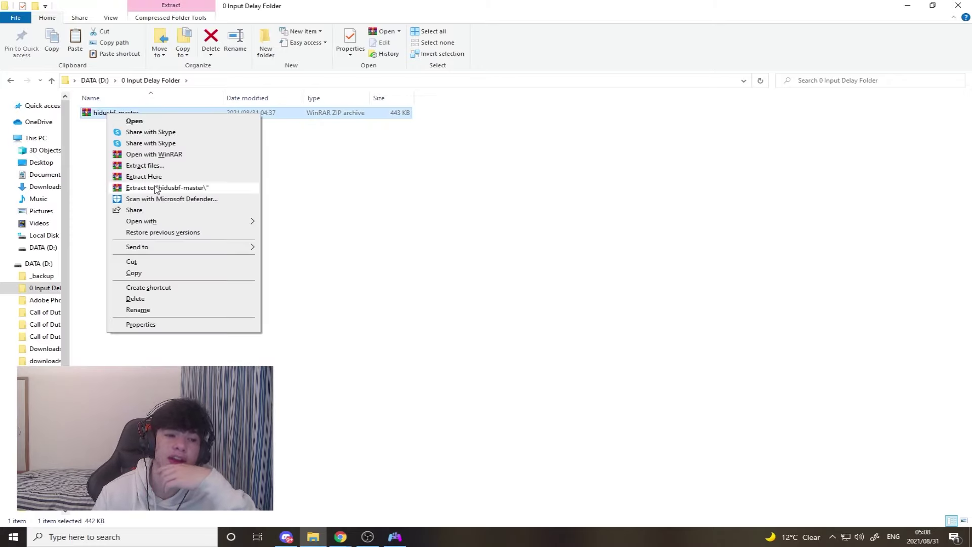
click(157, 177)
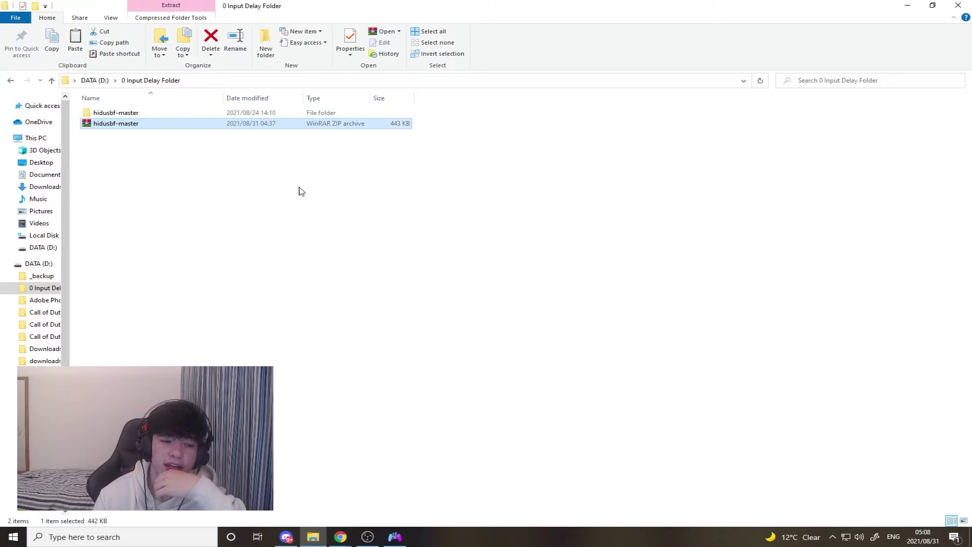
Inside the hidusbf-master folder, extract the hidusbf archive.
double_click(148, 115)
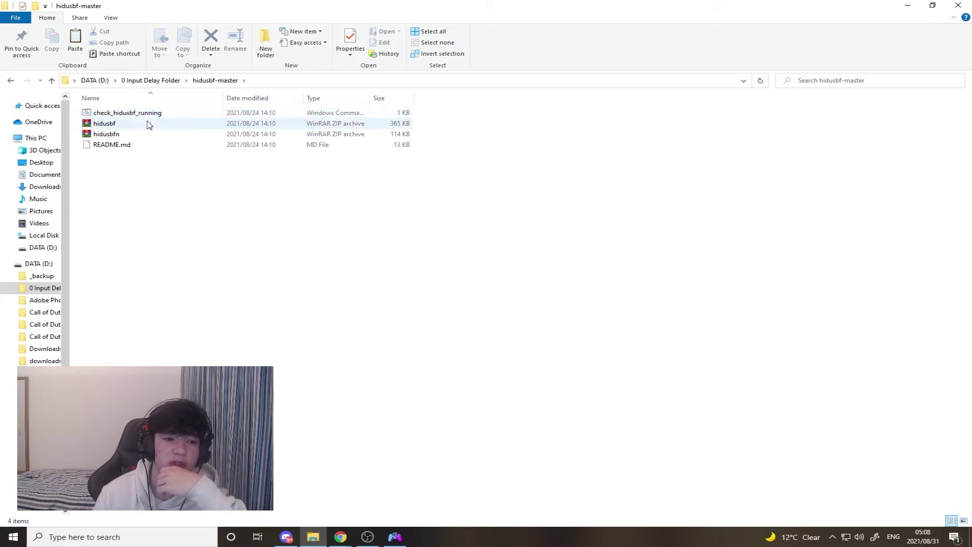
right_click(126, 124)
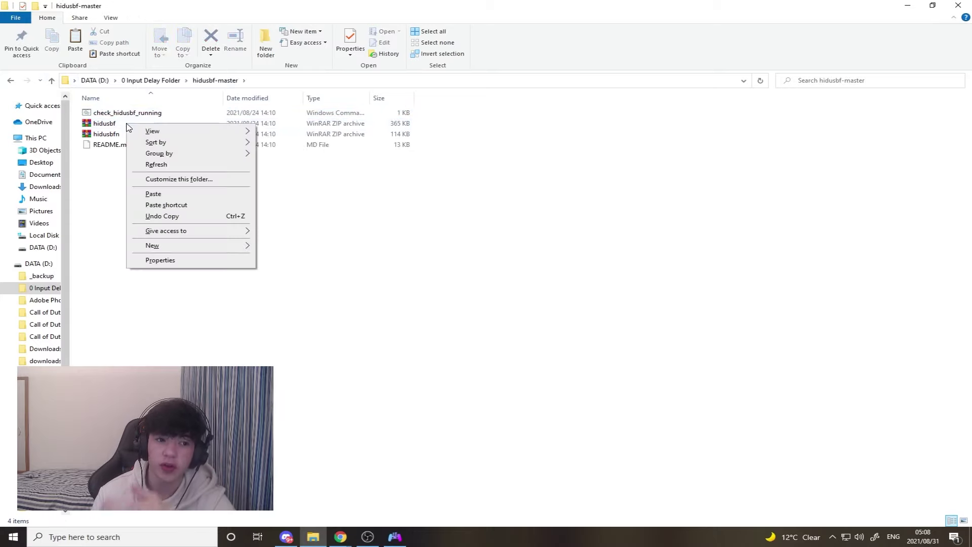
click(109, 123)
right_click(107, 125)
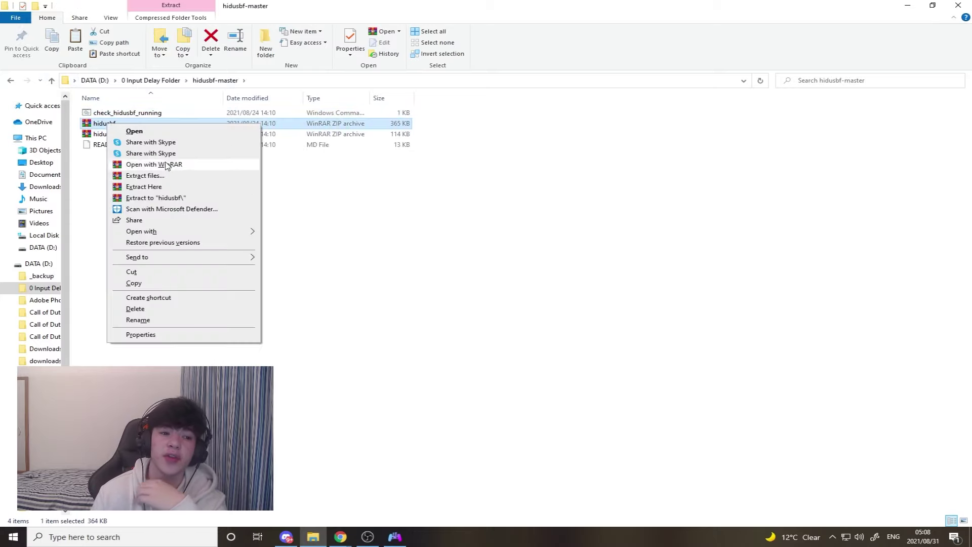
click(155, 187)
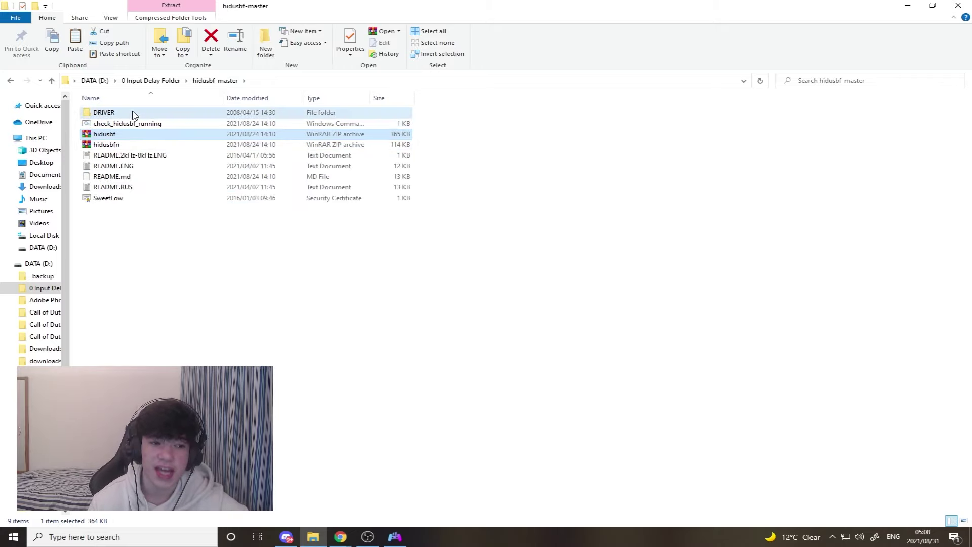
Open the DRIVER folder and bring up the file actions for Setup.
double_click(132, 112)
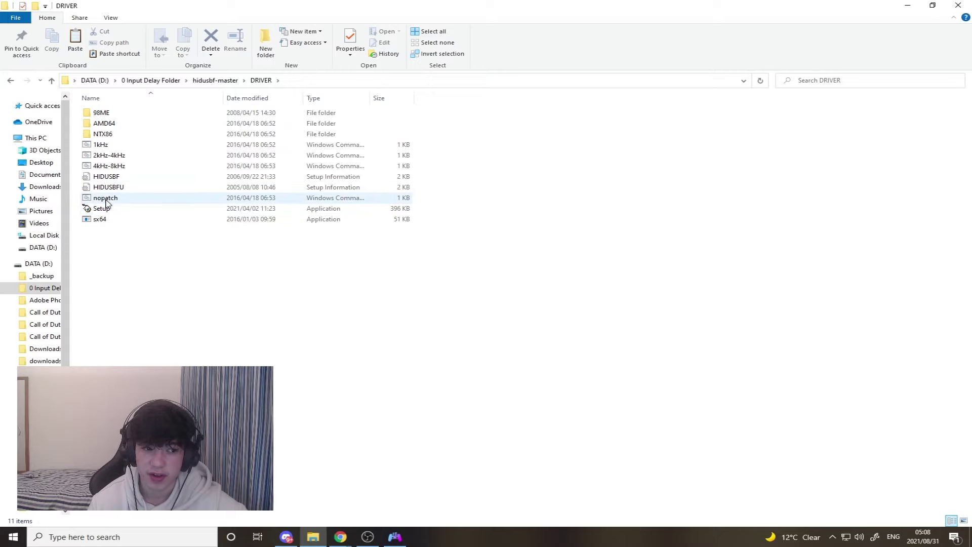
click(13, 80)
double_click(118, 112)
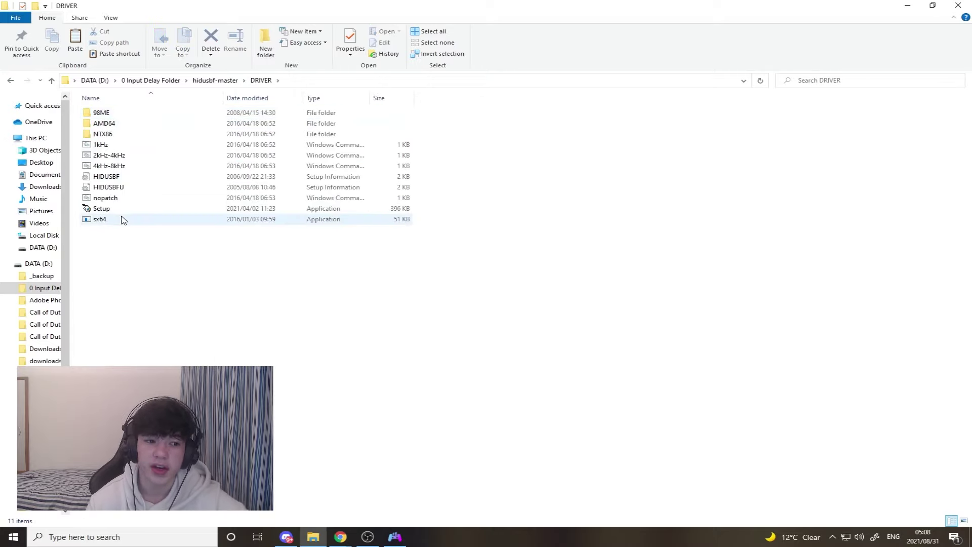
right_click(129, 209)
Run Setup as administrator, show all USB devices and select the wireless controller.
click(105, 211)
right_click(105, 214)
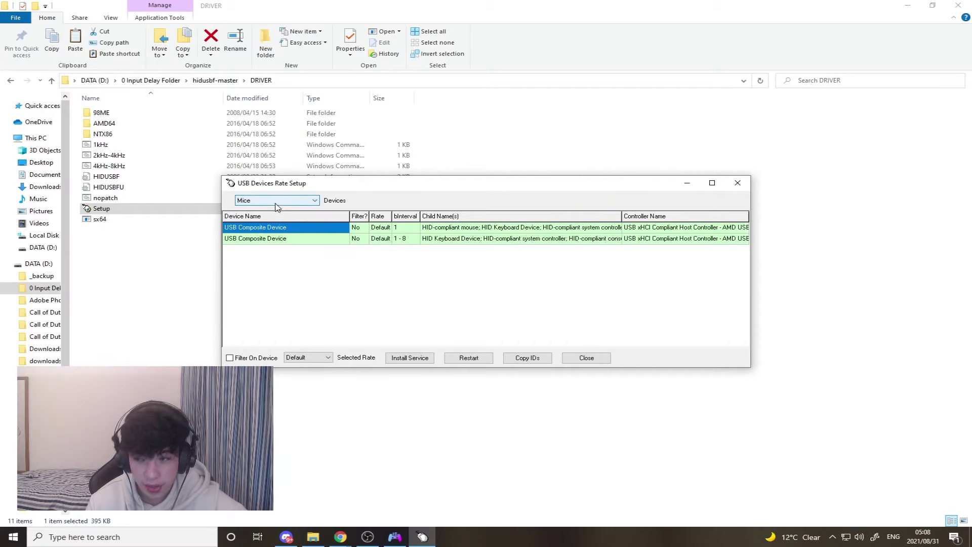
click(276, 200)
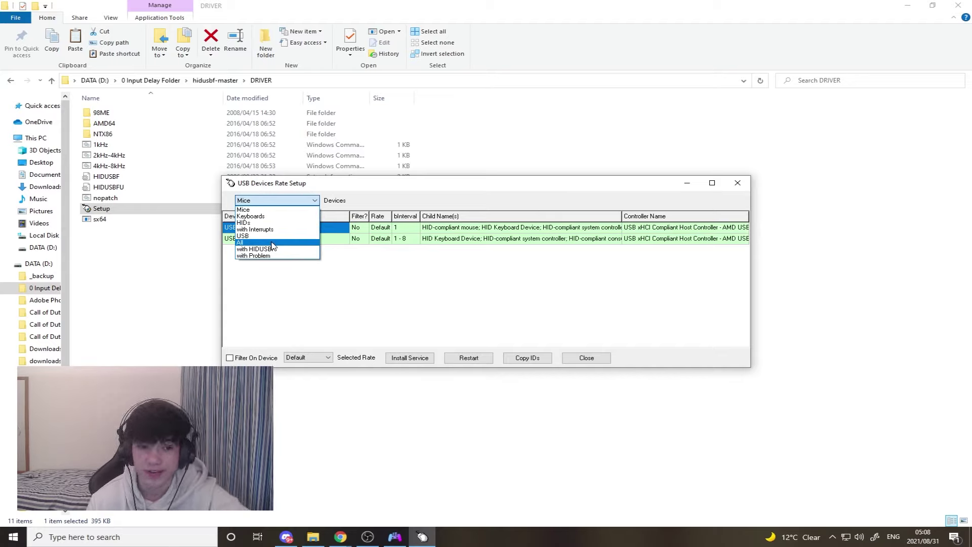
click(254, 243)
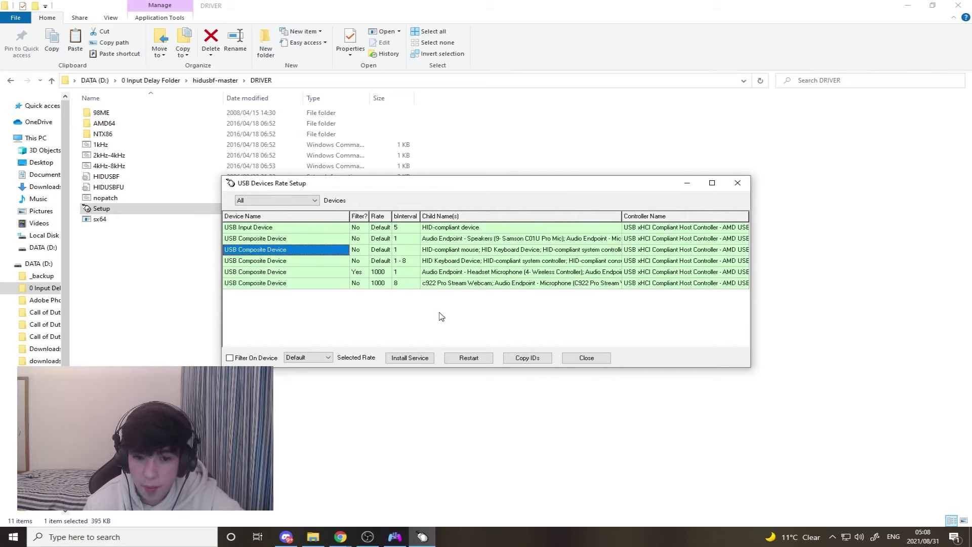
click(438, 268)
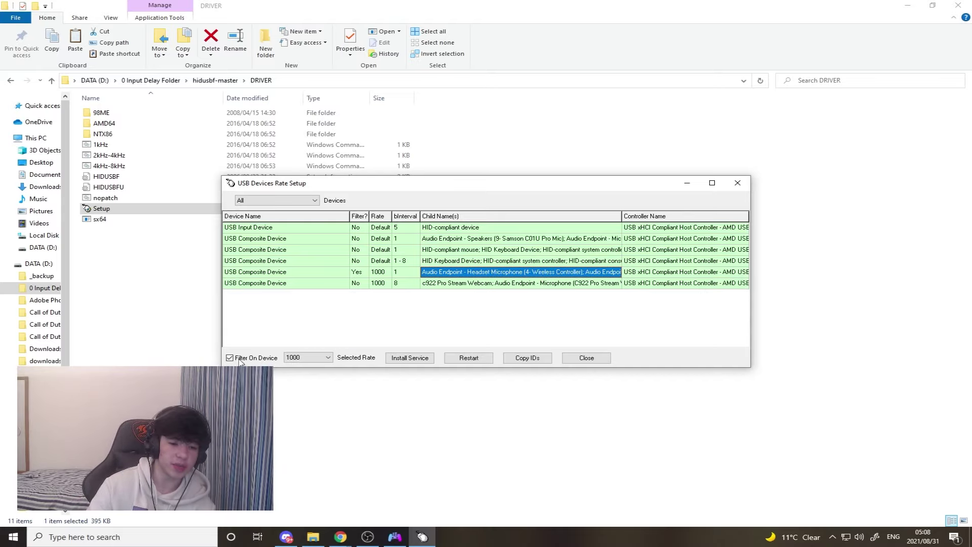
Enable Filter On Device at a 1000 Hz rate and install the filter service.
click(308, 358)
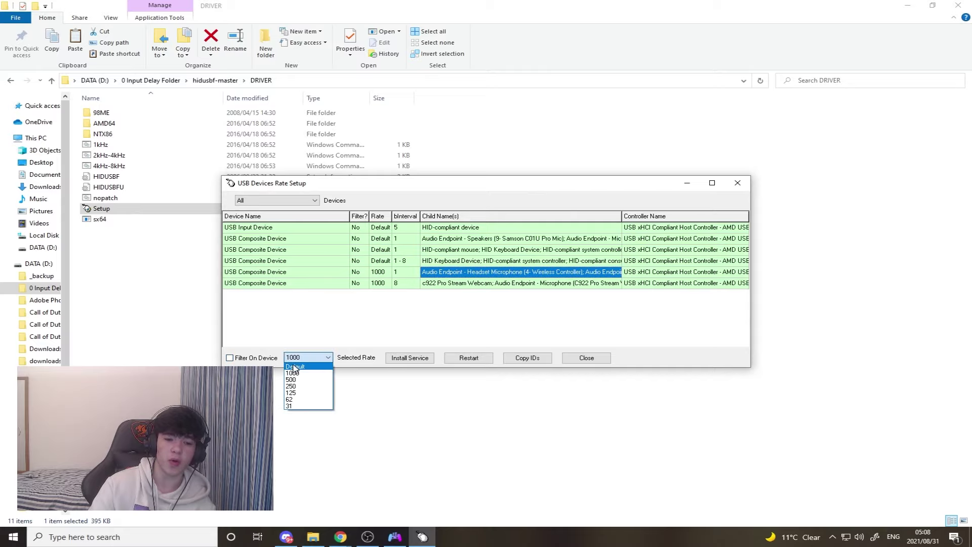
click(303, 367)
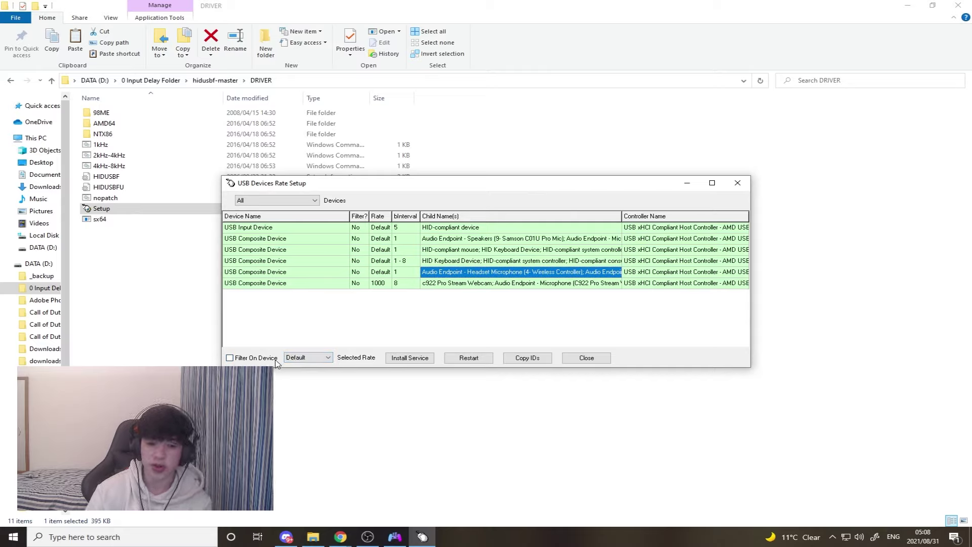
click(231, 358)
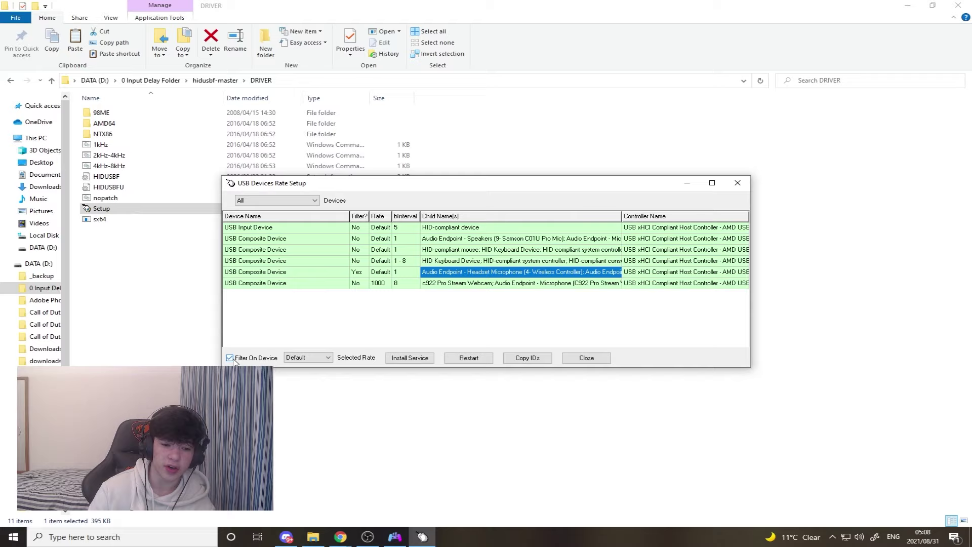
click(302, 358)
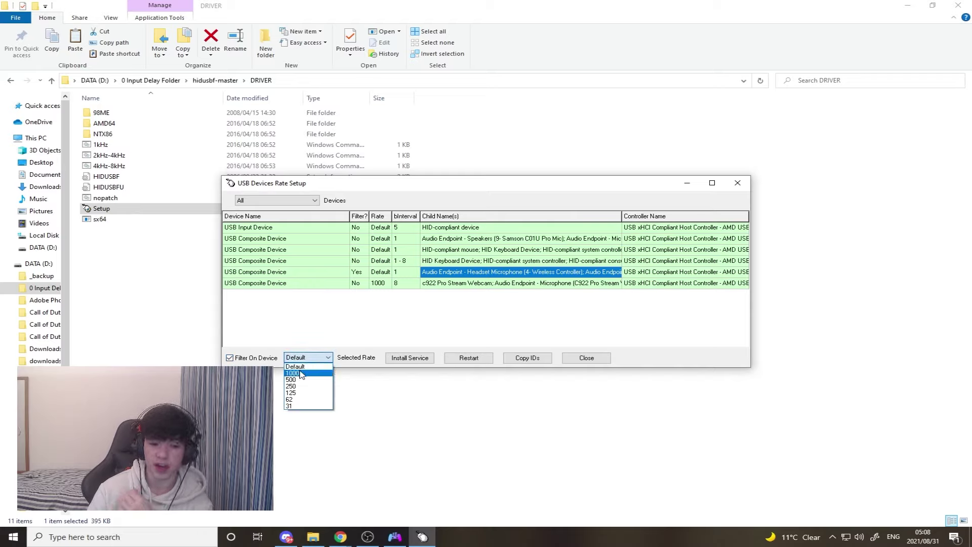
click(302, 373)
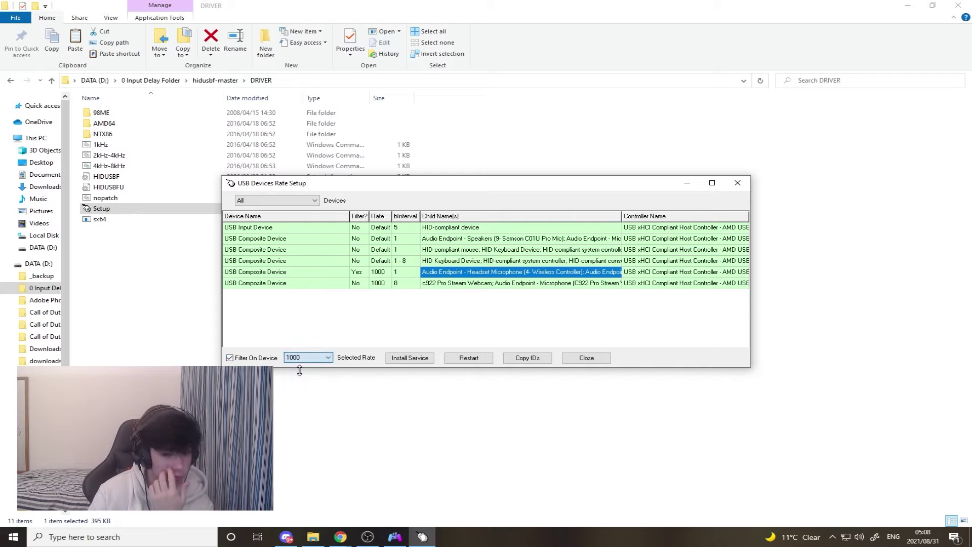
click(404, 364)
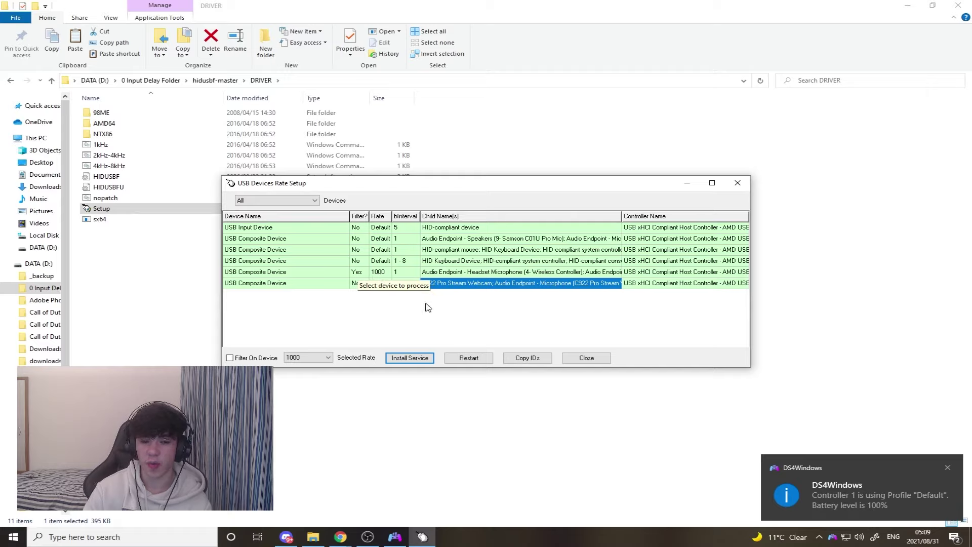
Restart the controller to apply the 1000 Hz rate, then reselect its entry.
click(469, 356)
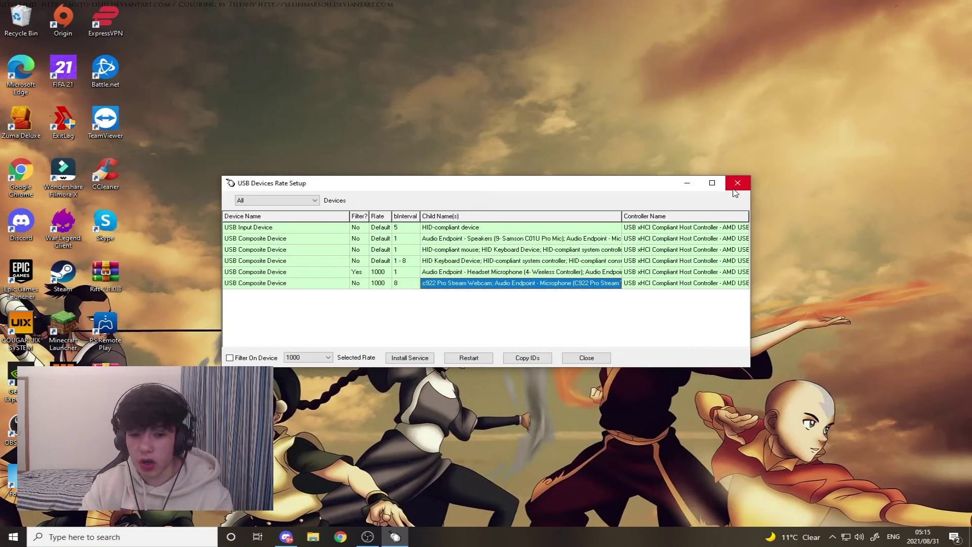
click(404, 273)
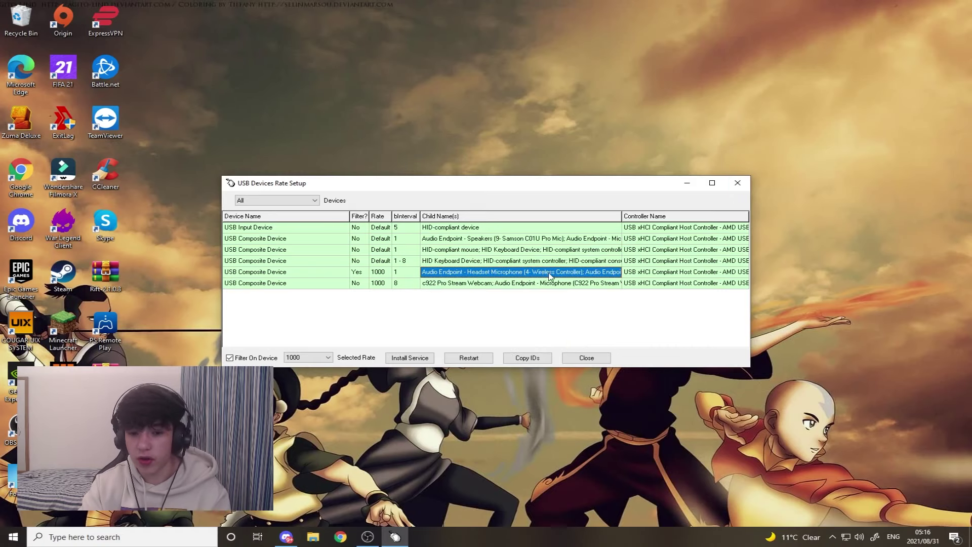
Close the USB rate setup window and download antimicro-2.23-win32.msi from SourceForge.
click(738, 186)
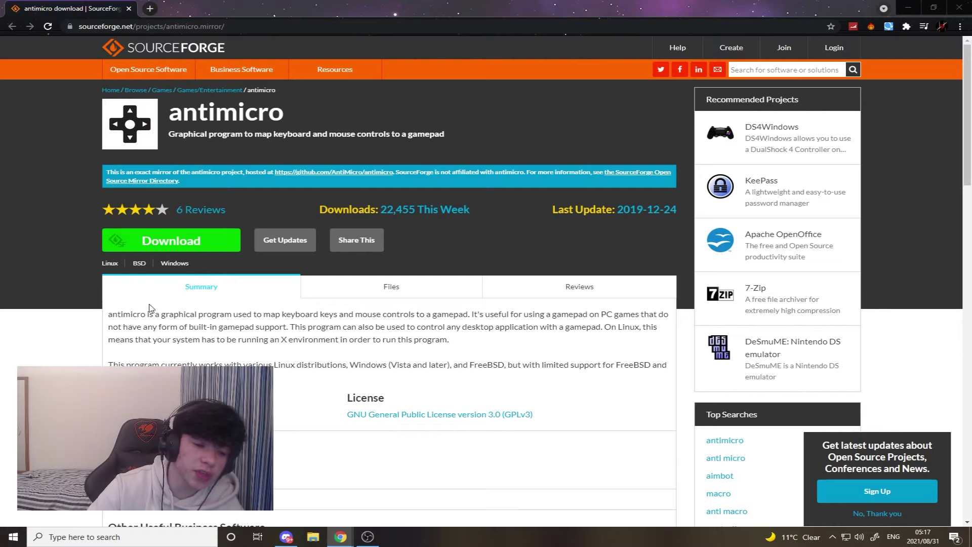
click(186, 238)
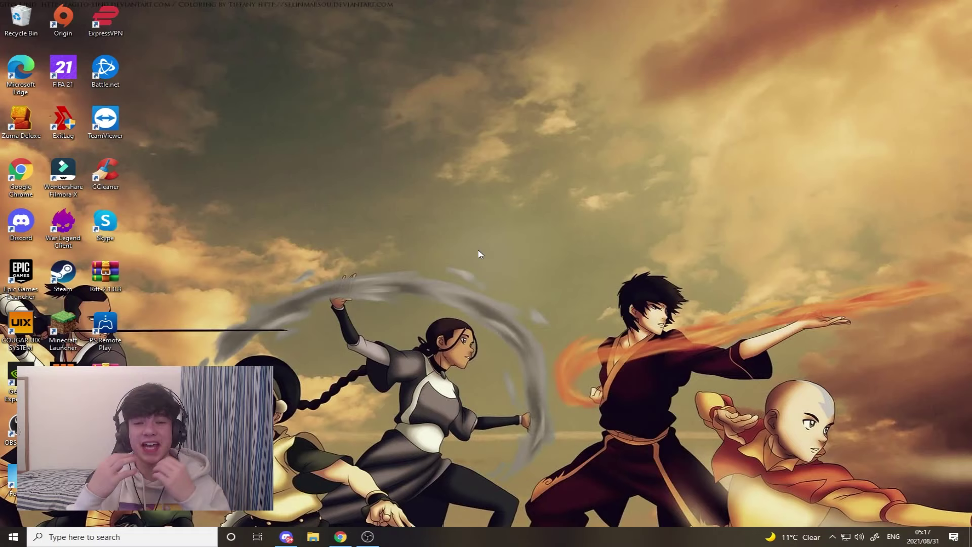
Find AntiMicro by searching 'ant', launch it, and open its main window from the tray.
click(130, 537)
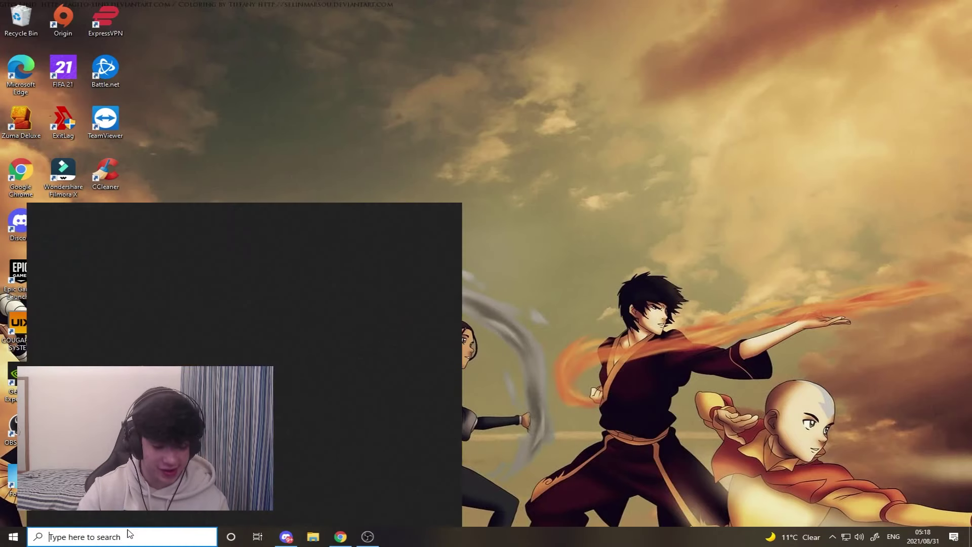
text(ant)
click(169, 272)
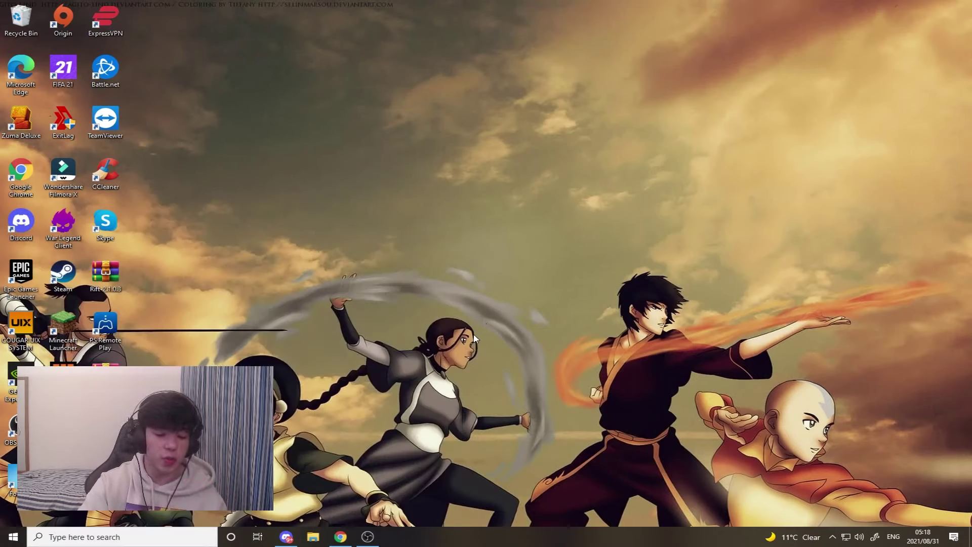
click(832, 537)
click(855, 496)
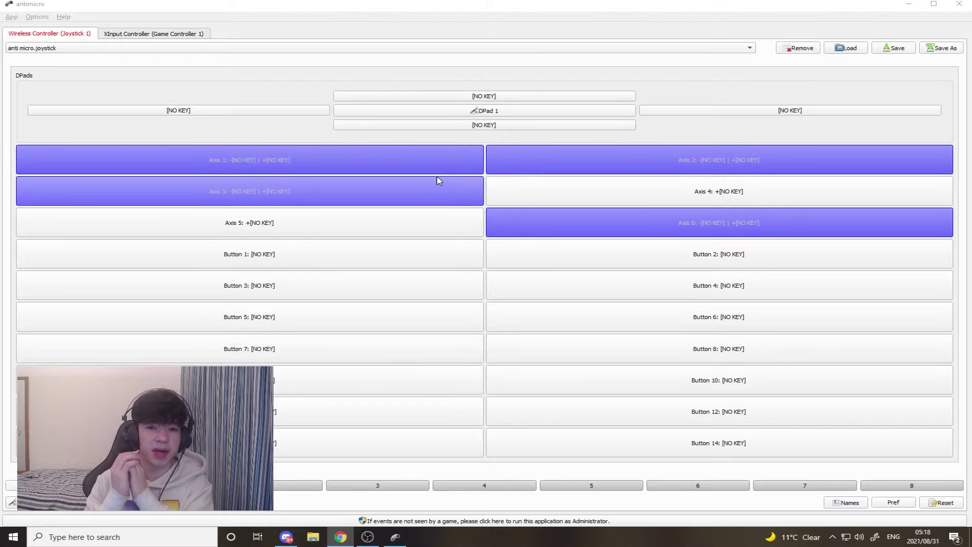
Give Axis 1 a dead zone of 0 and a max zone of 1.
click(430, 159)
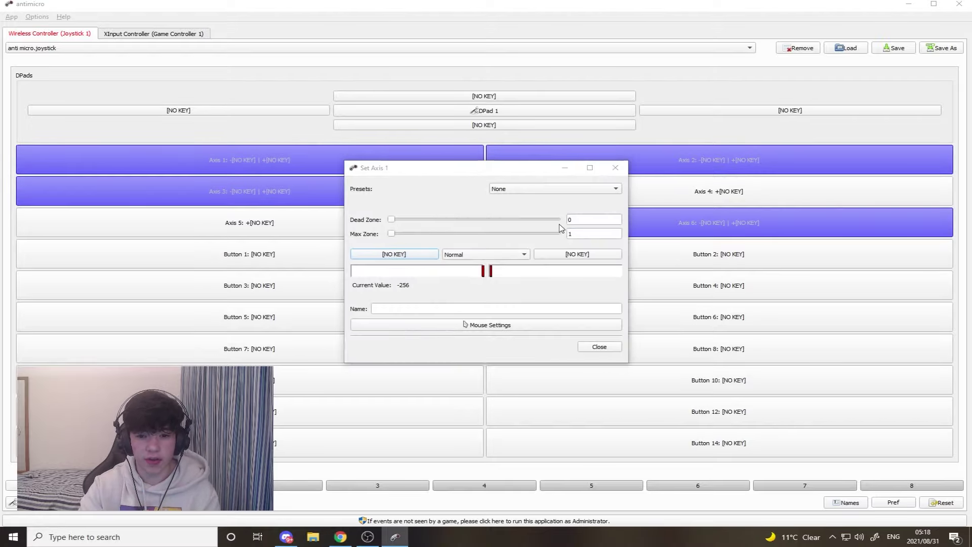
click(585, 221)
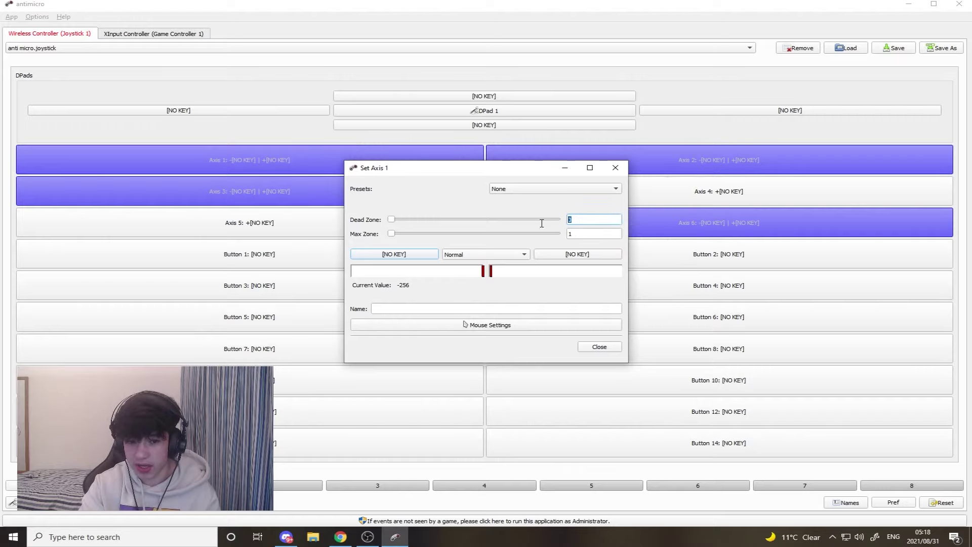
key(Tab)
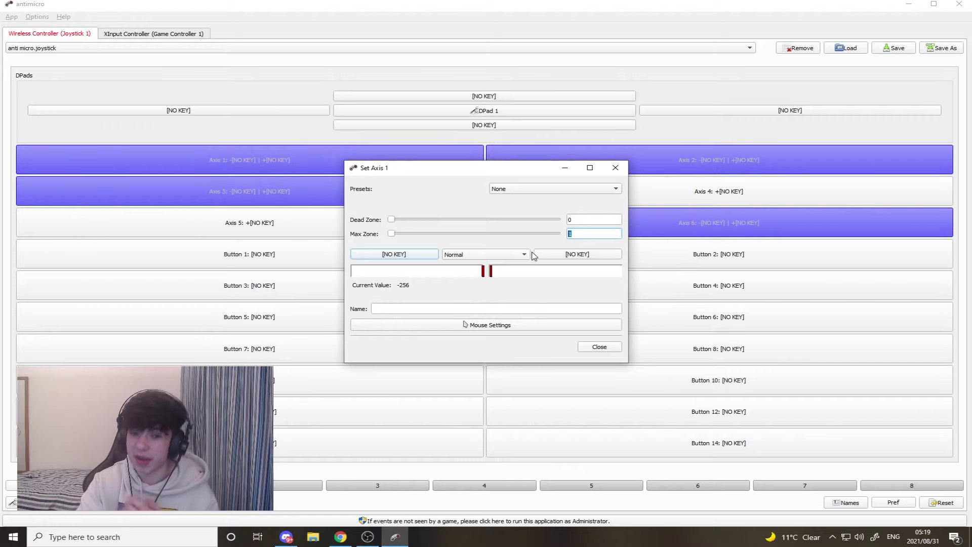
click(601, 348)
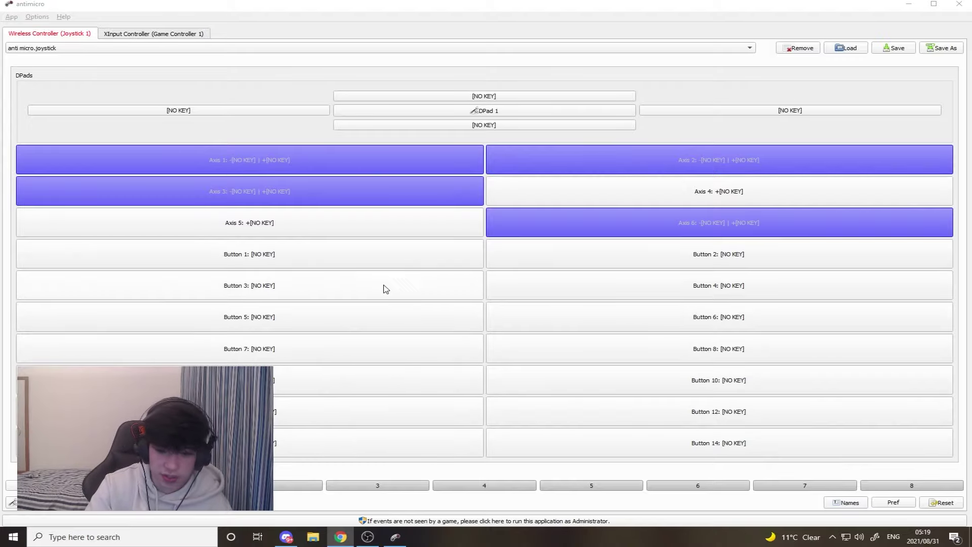
Enable turbo on Button 1 with a 0.02 sec delay.
click(297, 261)
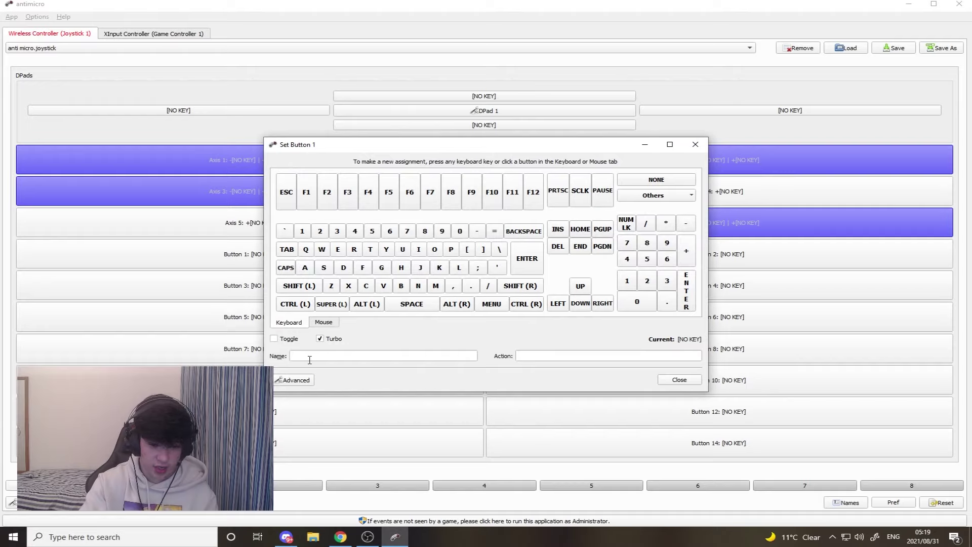
click(304, 380)
click(298, 183)
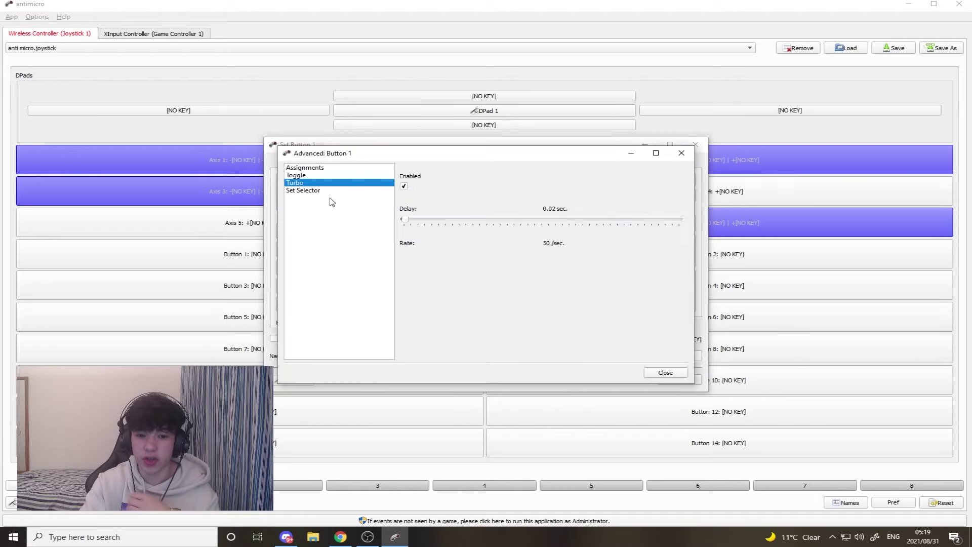
click(404, 187)
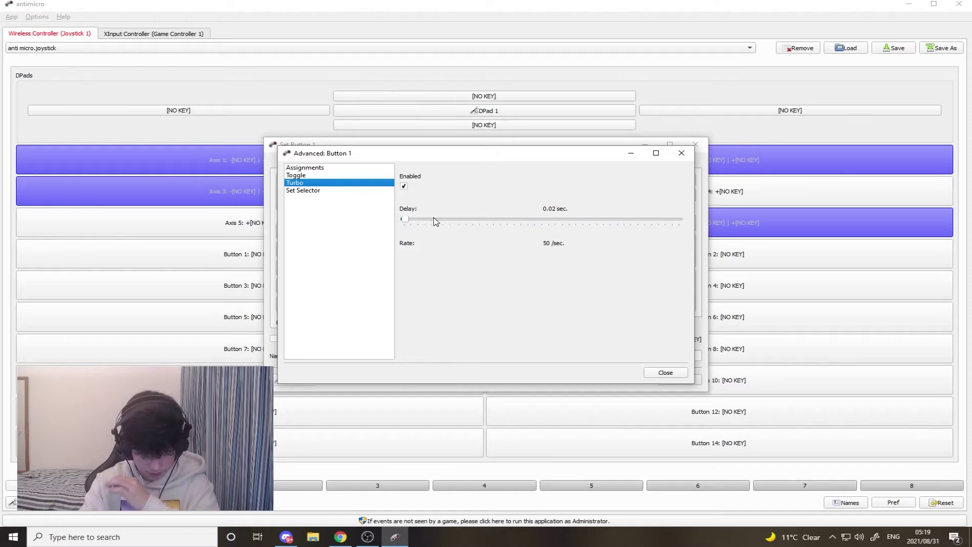
drag(405, 223, 319, 219)
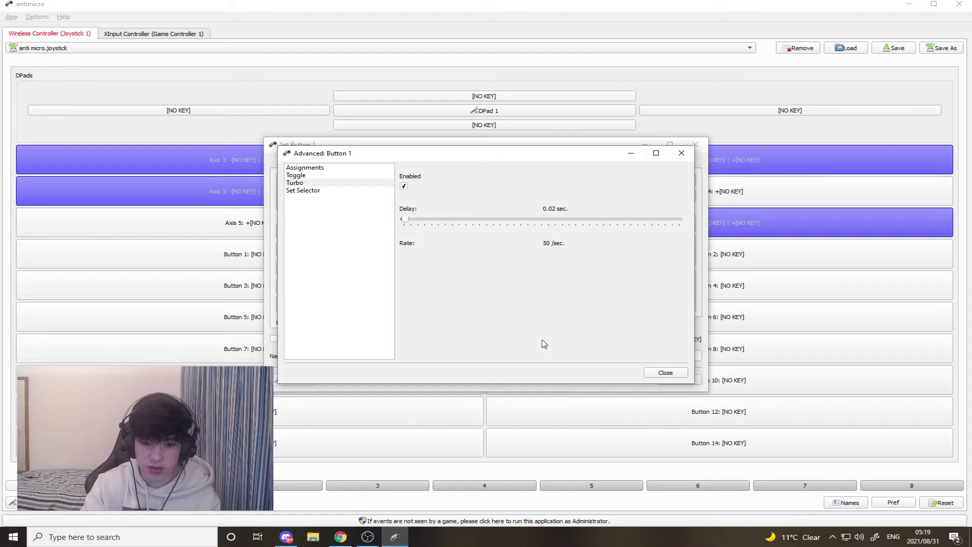
click(661, 375)
click(695, 144)
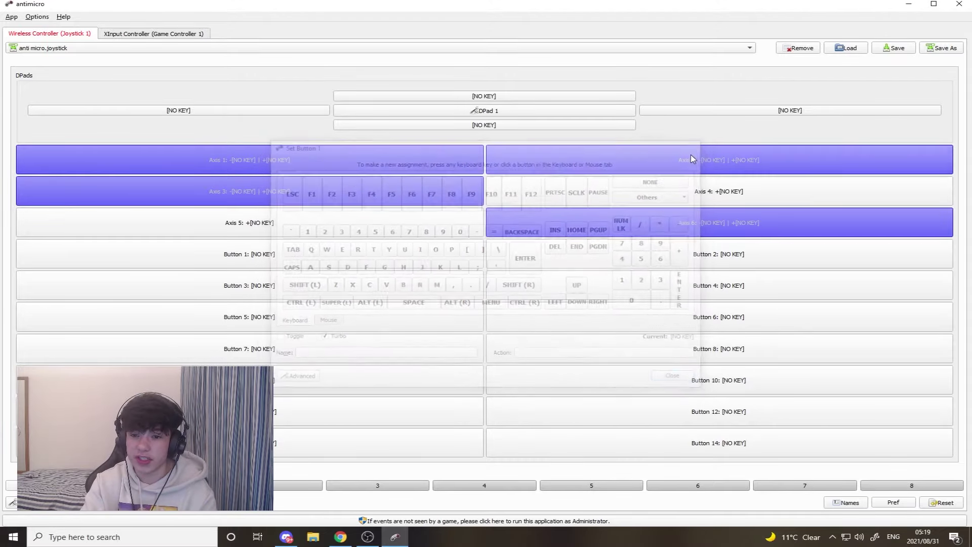
Enable turbo on Button 2 with a 0.02 sec delay.
click(729, 254)
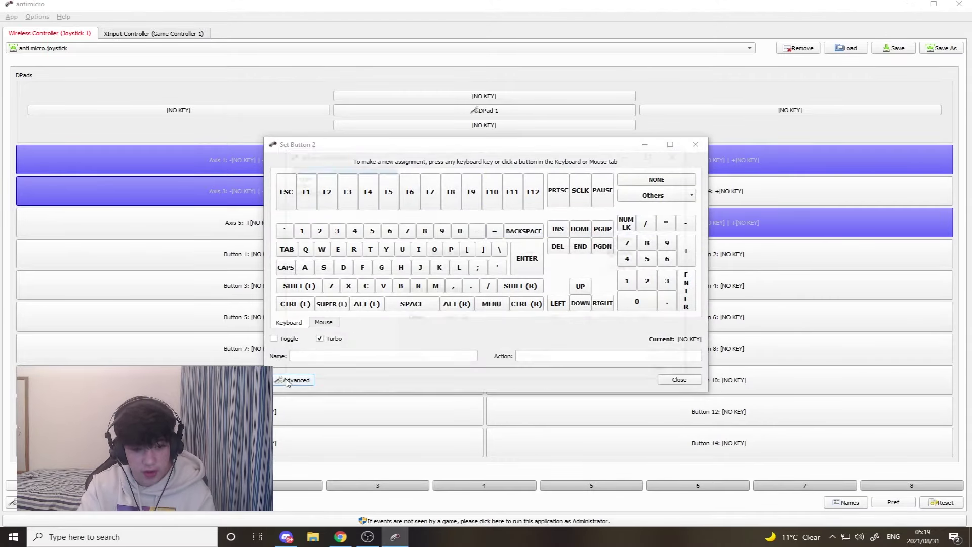
click(291, 380)
click(310, 183)
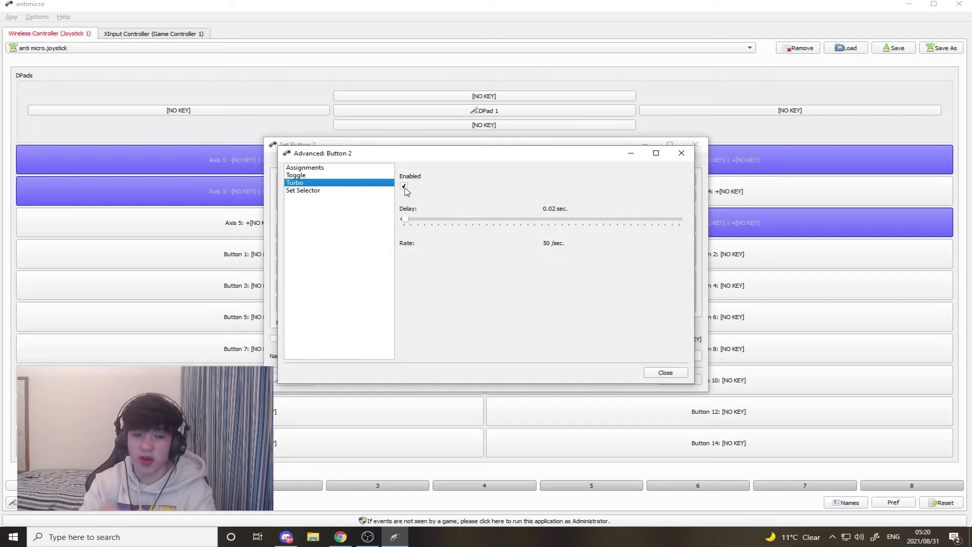
drag(404, 218, 228, 227)
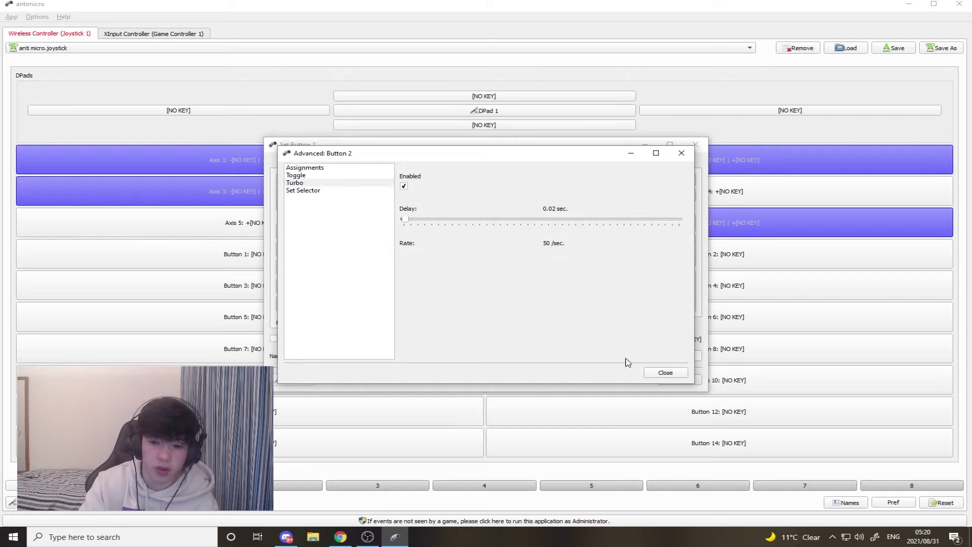
click(660, 373)
click(694, 147)
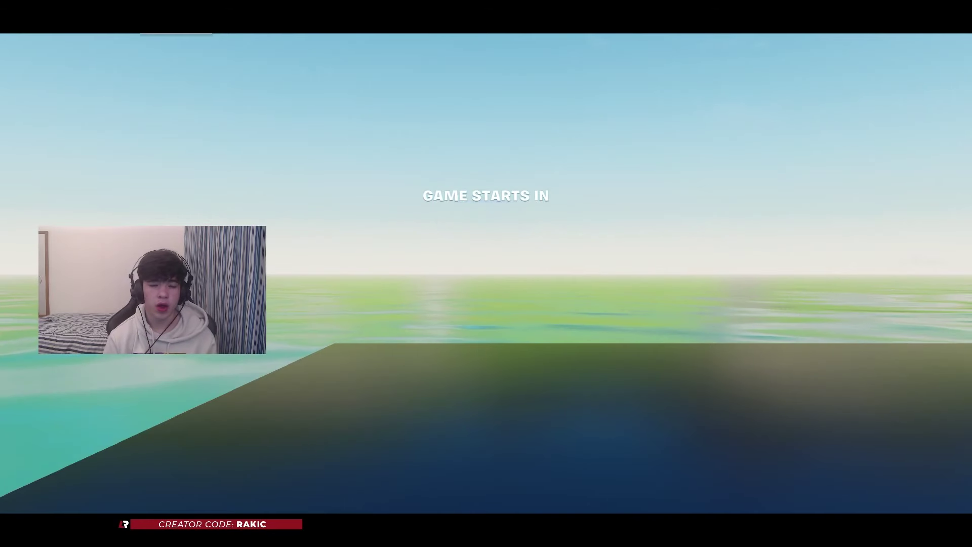
Move the character forward across the creative map platform to test the controller.
key(w)
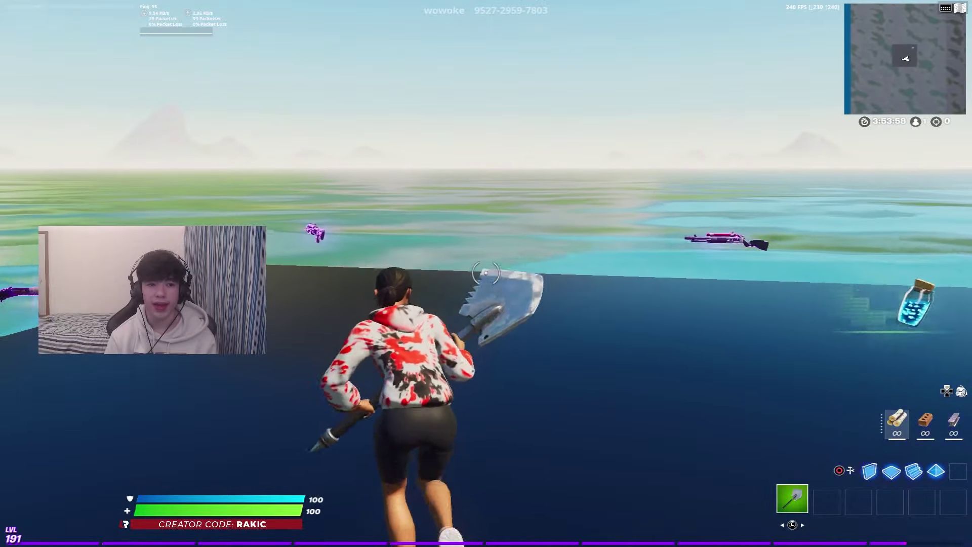
key(w)
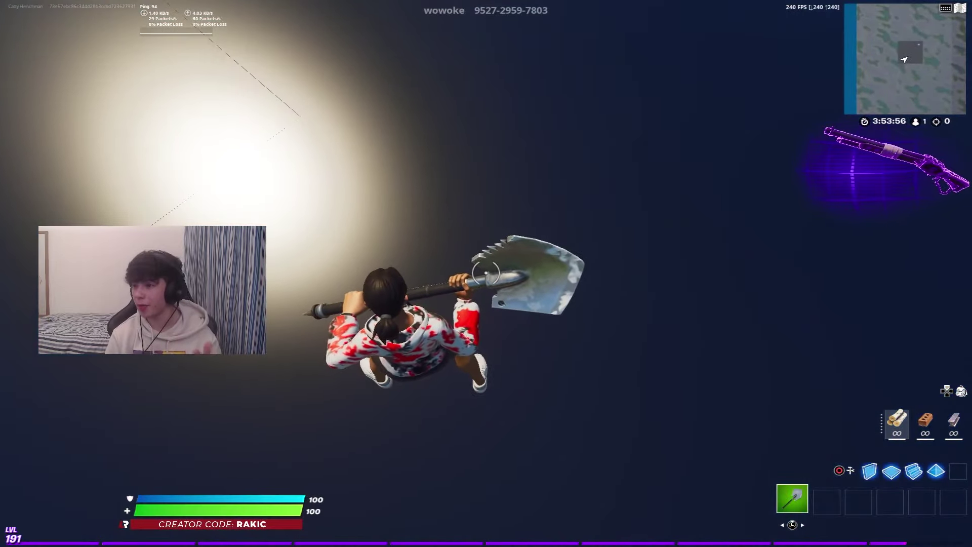